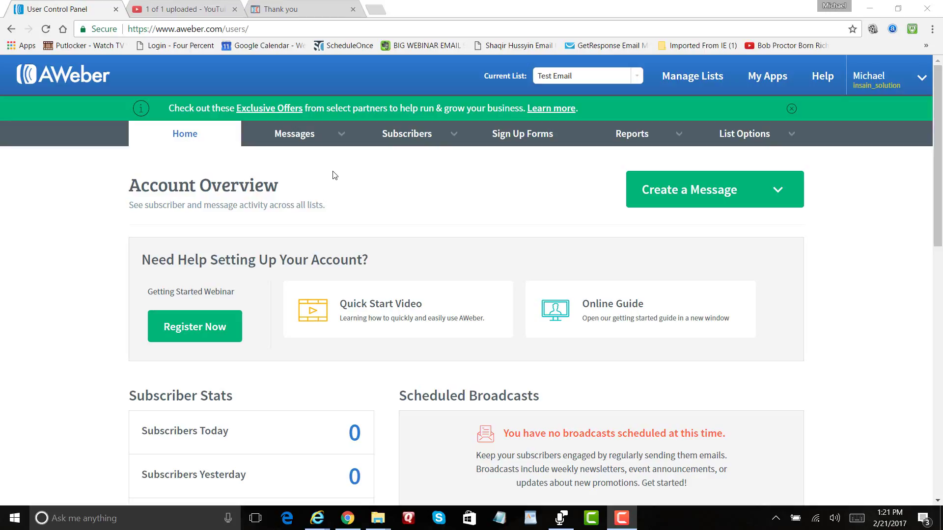
Add the draft "How an email is created in aweber{!firstname_fix}" to the follow up series as the welcome message, with click tracking enabled
{"action": "mouse_move", "coordinate": [312, 137]}
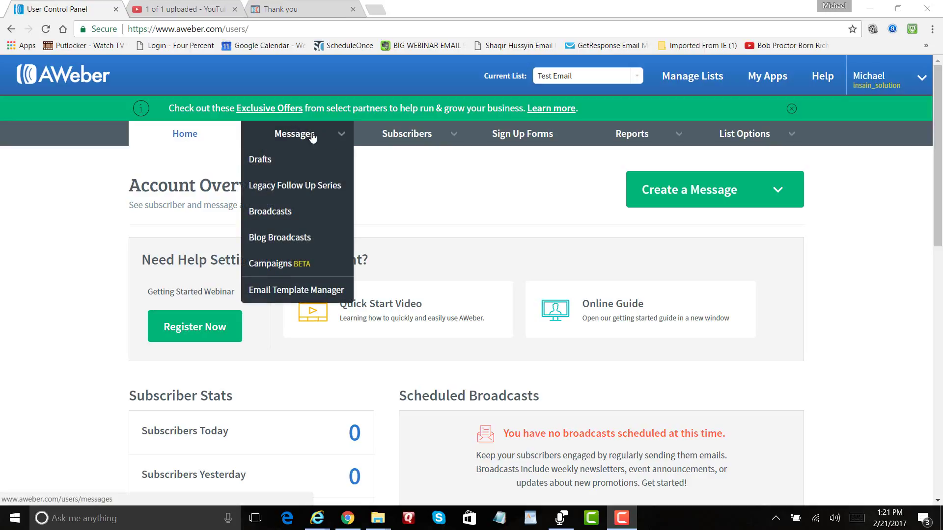
{"action": "left_click", "coordinate": [287, 160]}
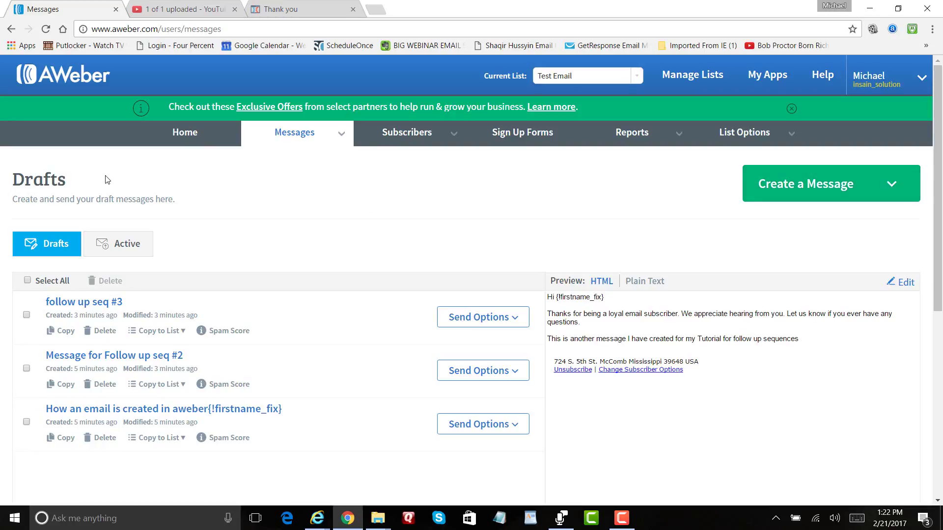
{"action": "left_click", "coordinate": [517, 427]}
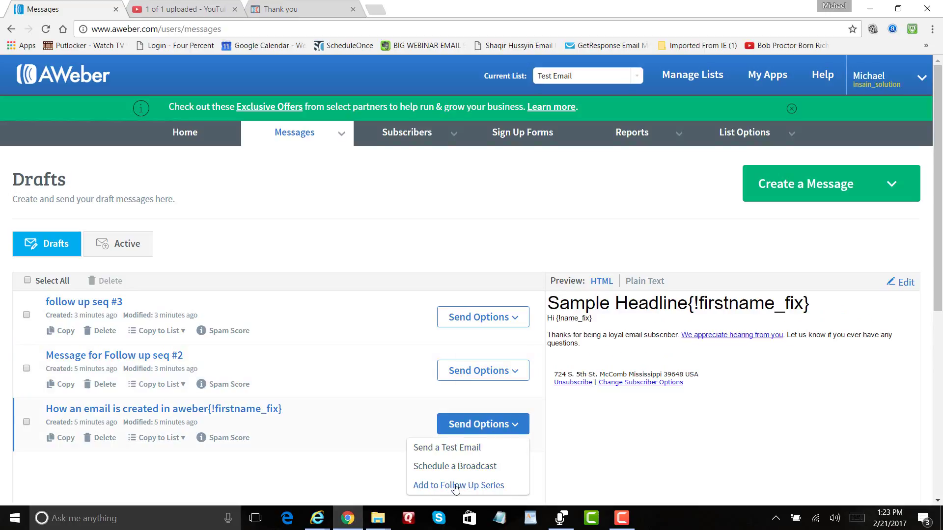
{"action": "left_click", "coordinate": [478, 486]}
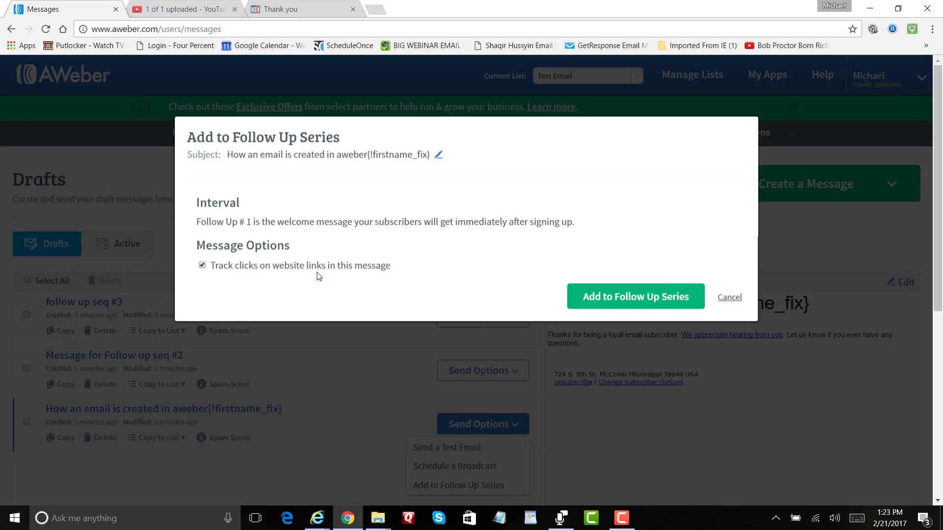
{"action": "left_click", "coordinate": [635, 296]}
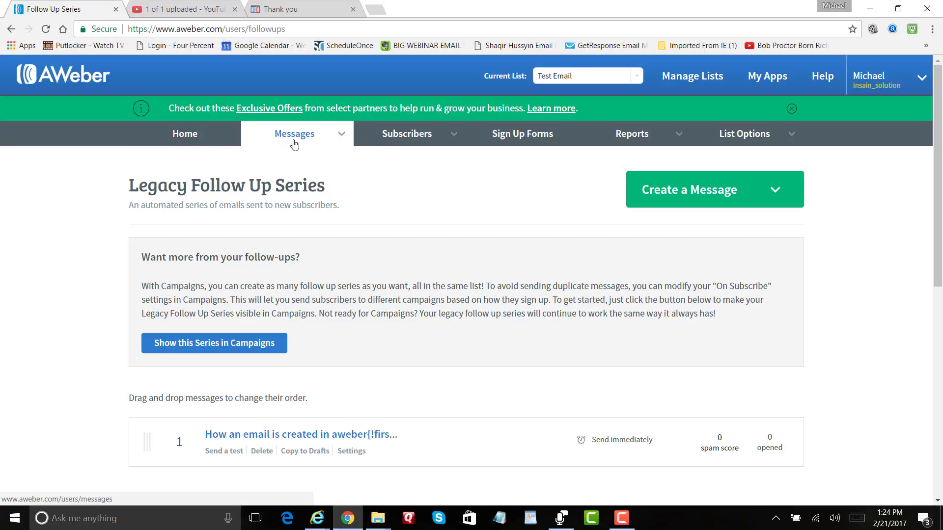
Start adding the draft "Message for Follow up seq #2" to the follow up series, with an interval of 1 day after the previous message
{"action": "left_click", "coordinate": [338, 138]}
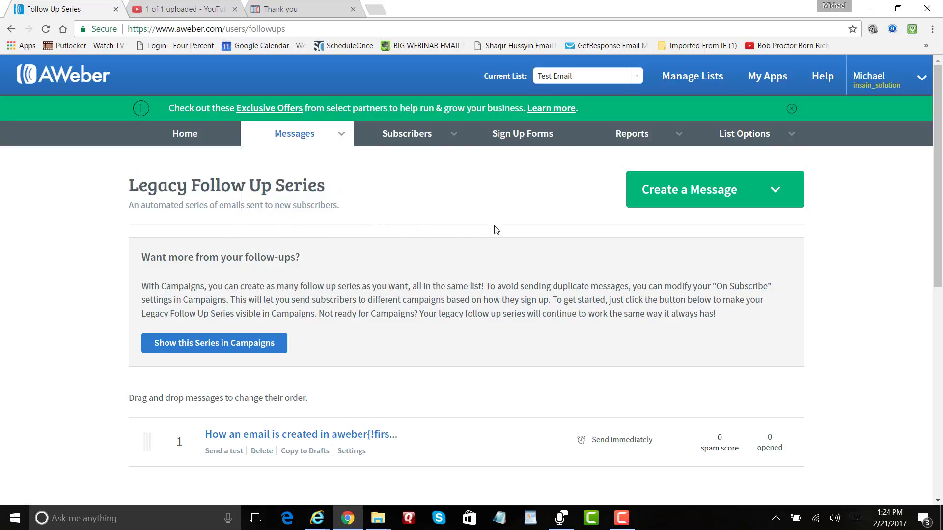
{"action": "scroll", "coordinate": [494, 228], "scroll_direction": "down", "scroll_amount": 2}
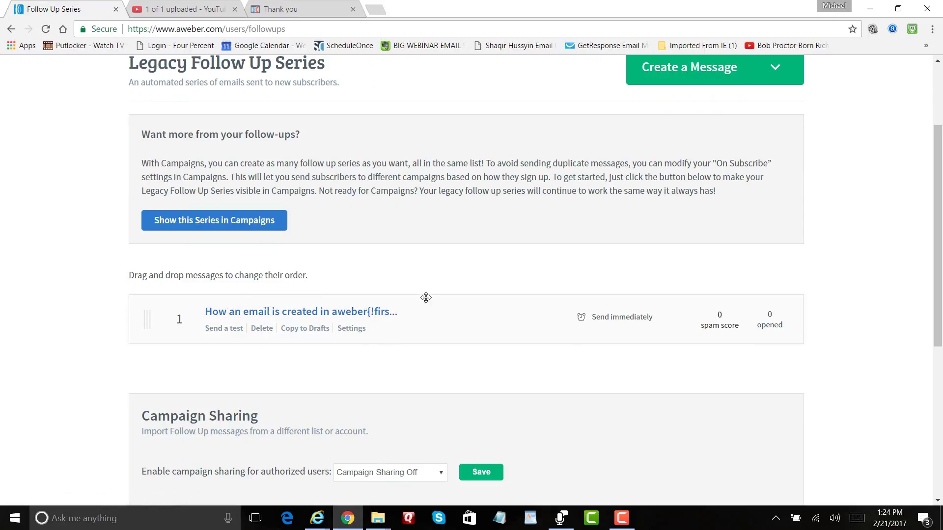
{"action": "scroll", "coordinate": [495, 286], "scroll_direction": "up", "scroll_amount": 2}
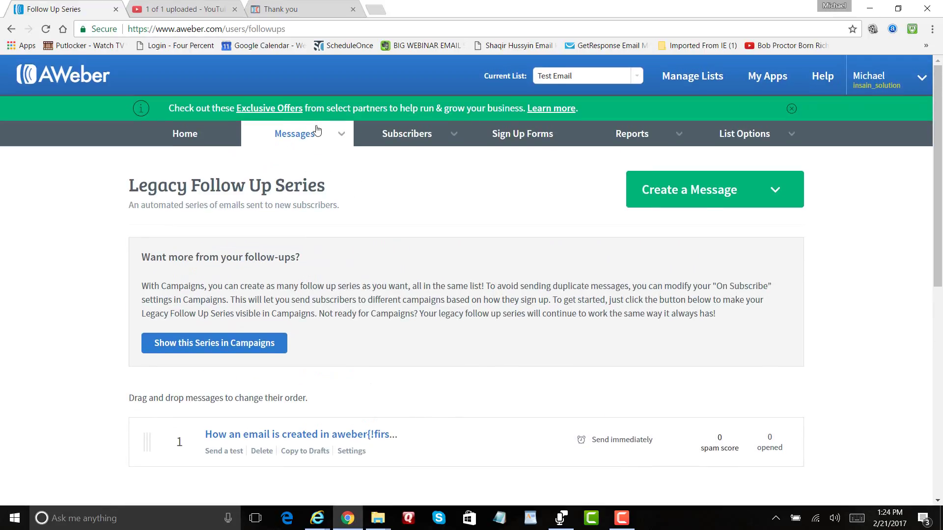
{"action": "mouse_move", "coordinate": [313, 136]}
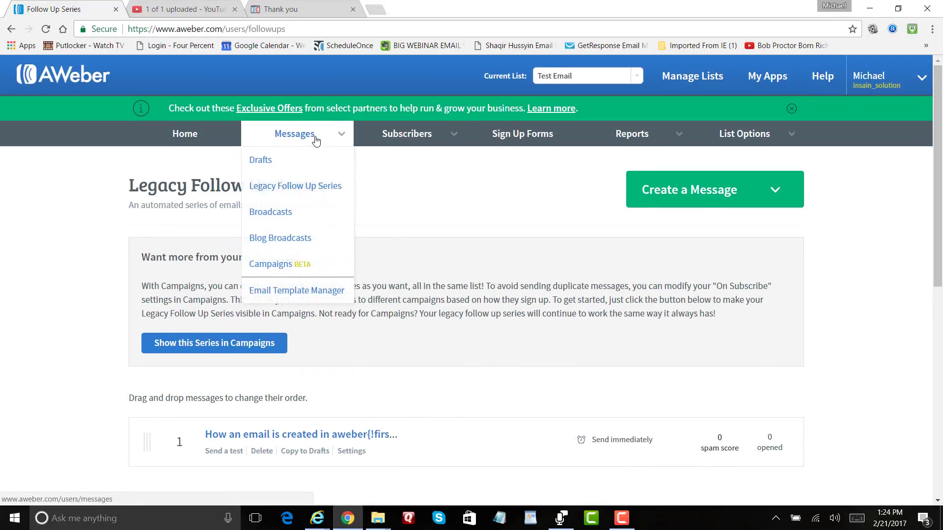
{"action": "left_click", "coordinate": [267, 162]}
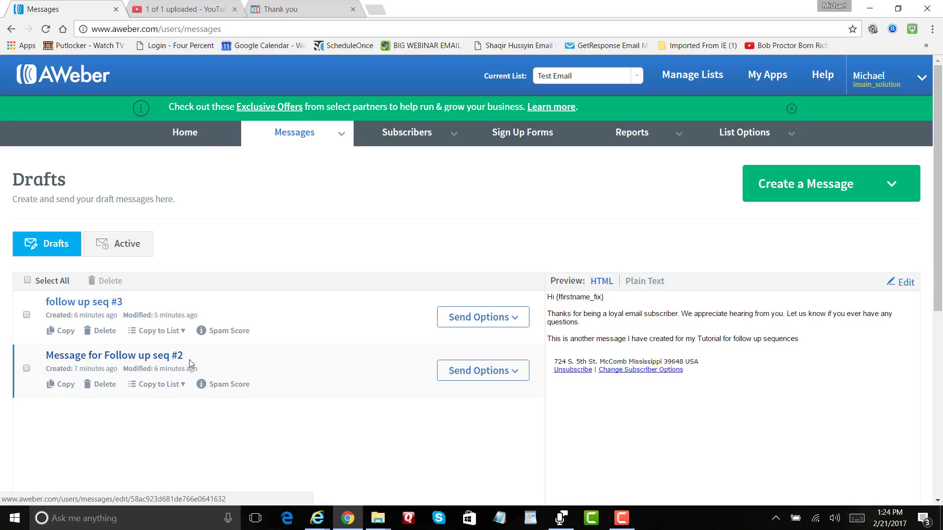
{"action": "left_click", "coordinate": [521, 370]}
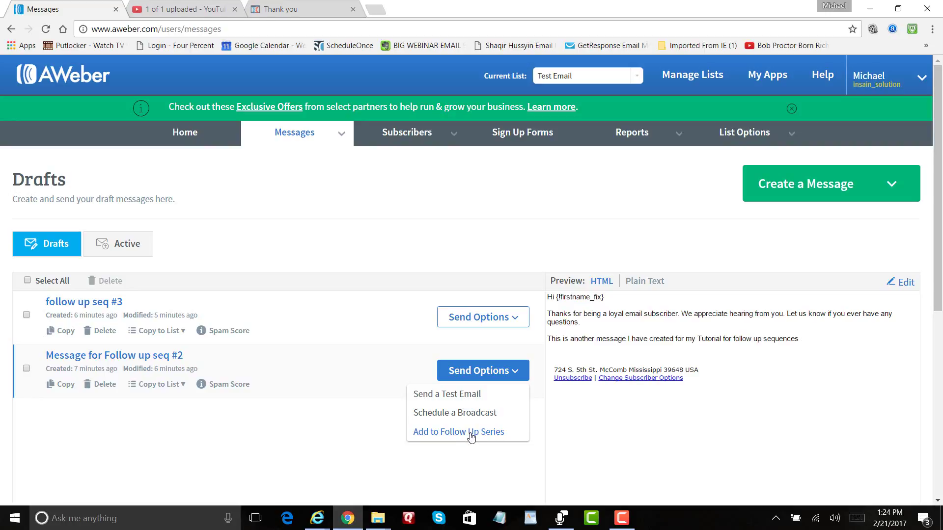
{"action": "left_click", "coordinate": [471, 433]}
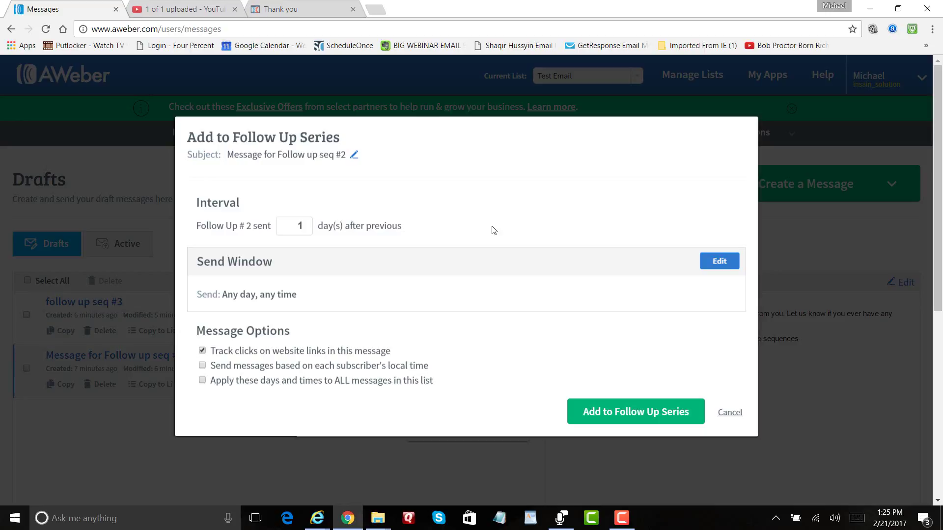
{"action": "left_click", "coordinate": [308, 229]}
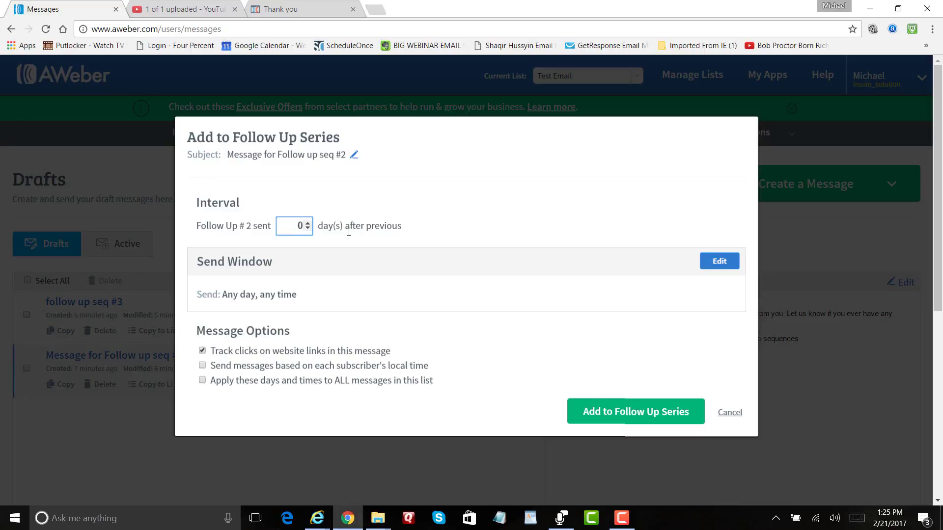
{"action": "left_click", "coordinate": [308, 224]}
Examine the day and time options in the follow-up's send window, and leave them without applying changes
{"action": "left_click", "coordinate": [713, 265]}
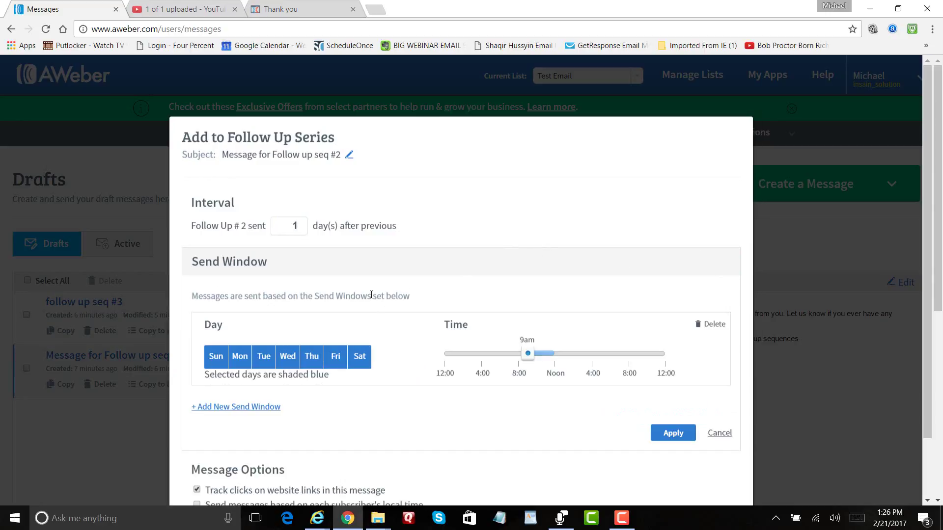
{"action": "scroll", "coordinate": [444, 325], "scroll_direction": "down", "scroll_amount": 1}
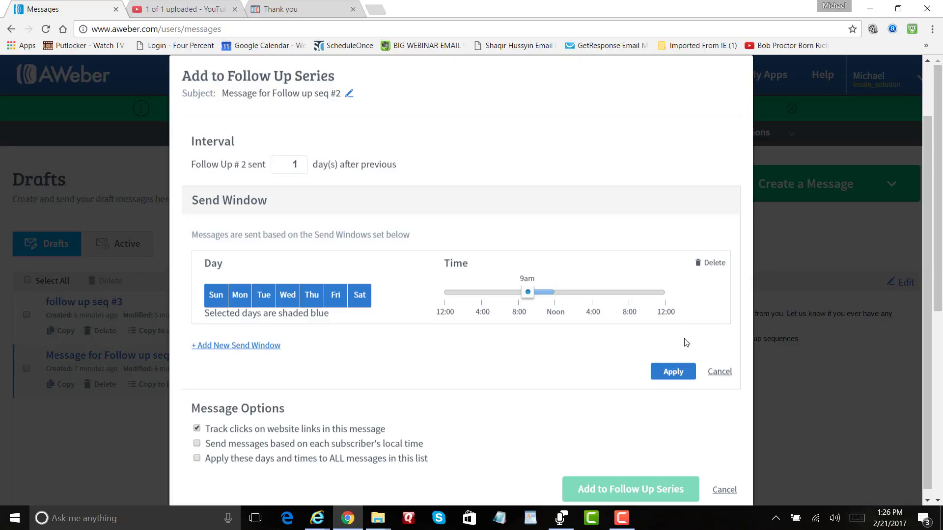
{"action": "left_click", "coordinate": [720, 372]}
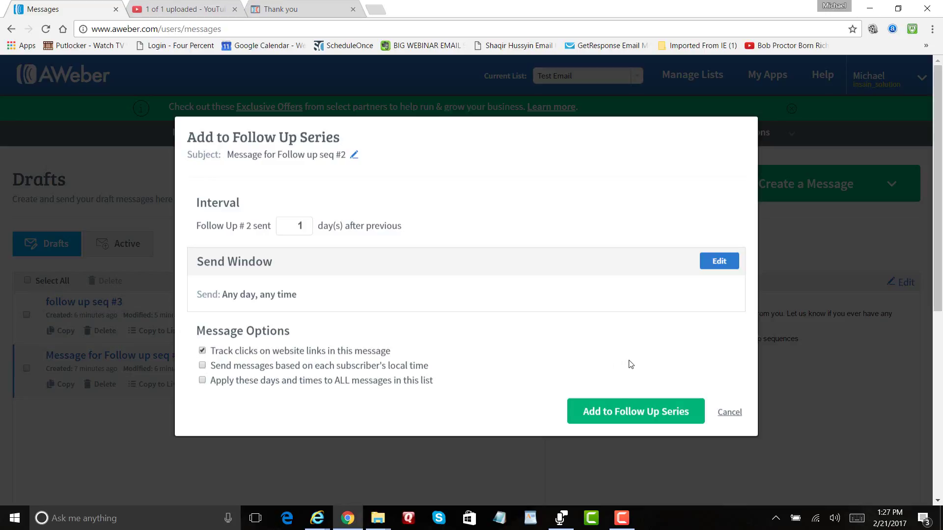
Confirm adding "Message for Follow up seq #2" to the follow up series
{"action": "left_click", "coordinate": [605, 406]}
{"action": "left_click", "coordinate": [627, 414]}
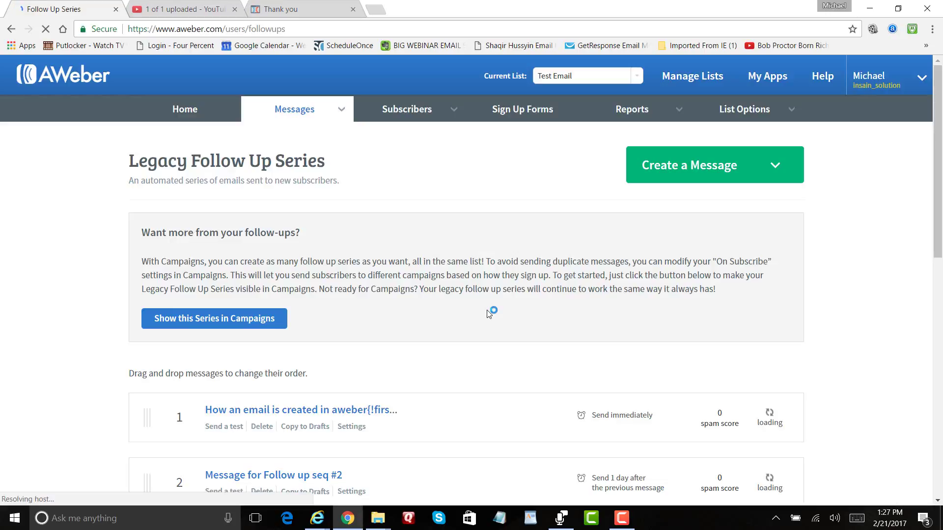
Add the draft "follow up seq #3" to the follow up series, sent 1 day after the previous message
{"action": "mouse_move", "coordinate": [339, 142]}
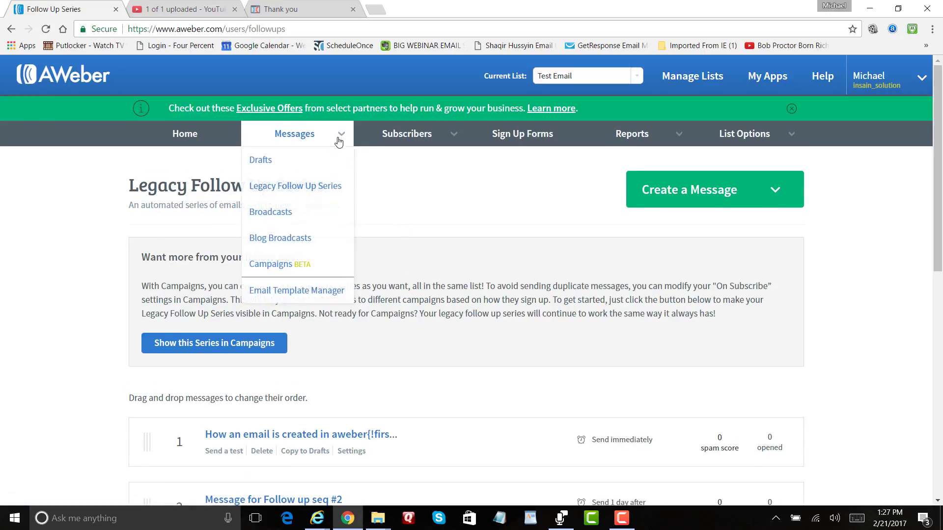
{"action": "left_click", "coordinate": [269, 164]}
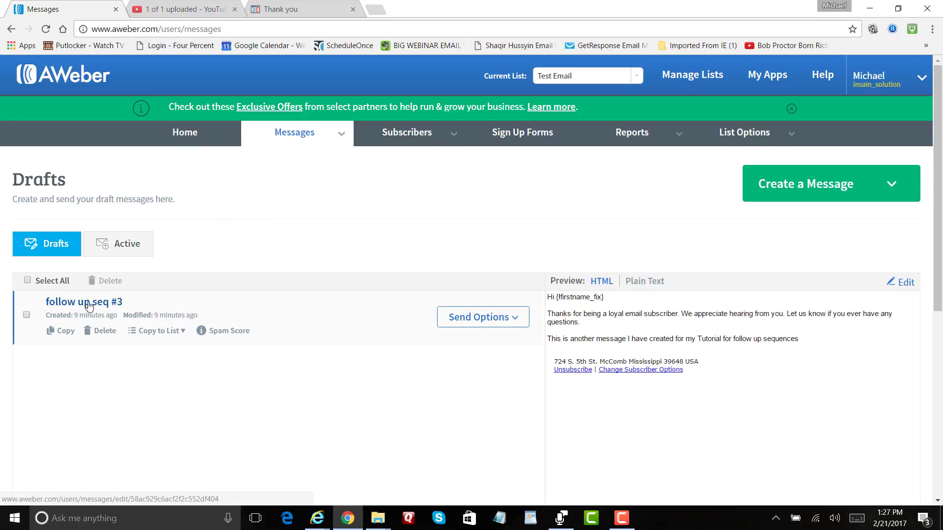
{"action": "left_click", "coordinate": [513, 321]}
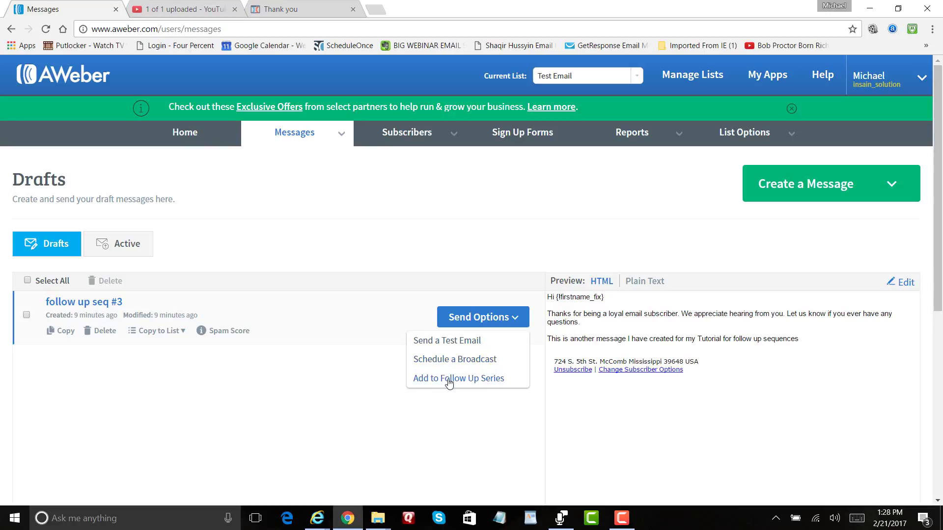
{"action": "left_click", "coordinate": [468, 380]}
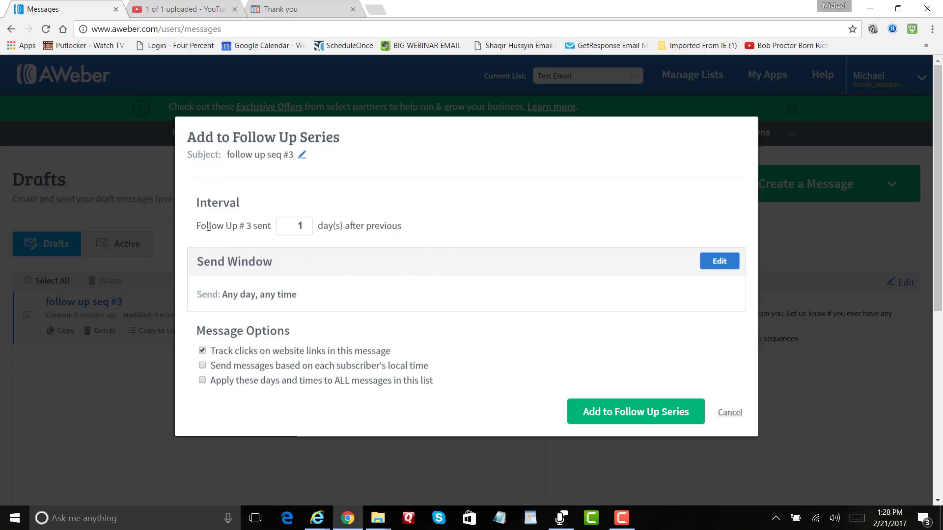
{"action": "left_click", "coordinate": [308, 223]}
{"action": "left_click", "coordinate": [308, 223]}
{"action": "left_click", "coordinate": [308, 223]}
{"action": "left_click", "coordinate": [307, 223]}
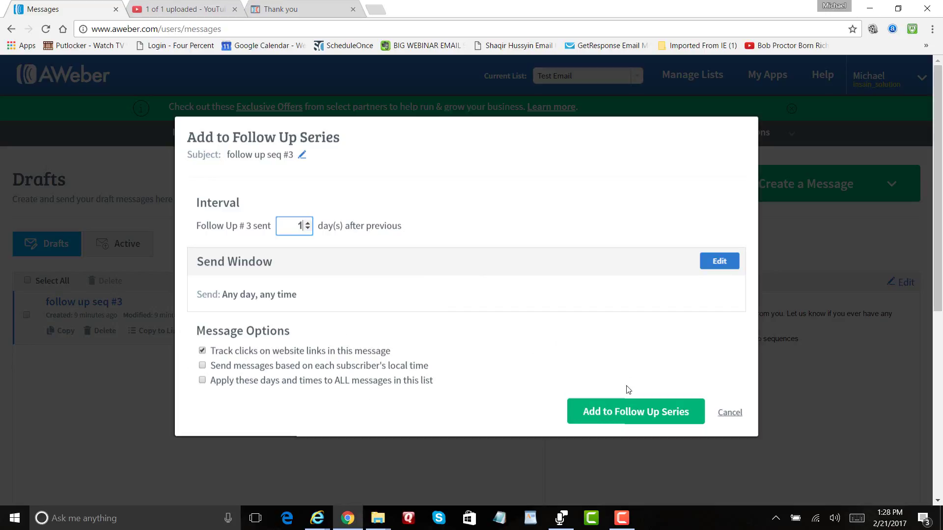
{"action": "left_click", "coordinate": [637, 414]}
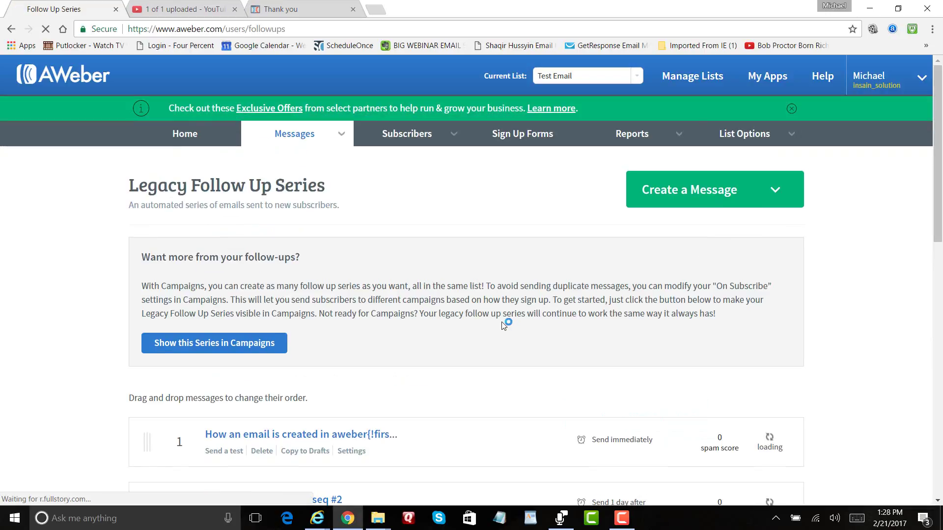
Reorder the follow up series so that "follow up seq #3" comes before "Message for Follow up seq #2"
{"action": "scroll", "coordinate": [471, 324], "scroll_direction": "down", "scroll_amount": 2}
{"action": "scroll", "coordinate": [472, 331], "scroll_direction": "down", "scroll_amount": 1}
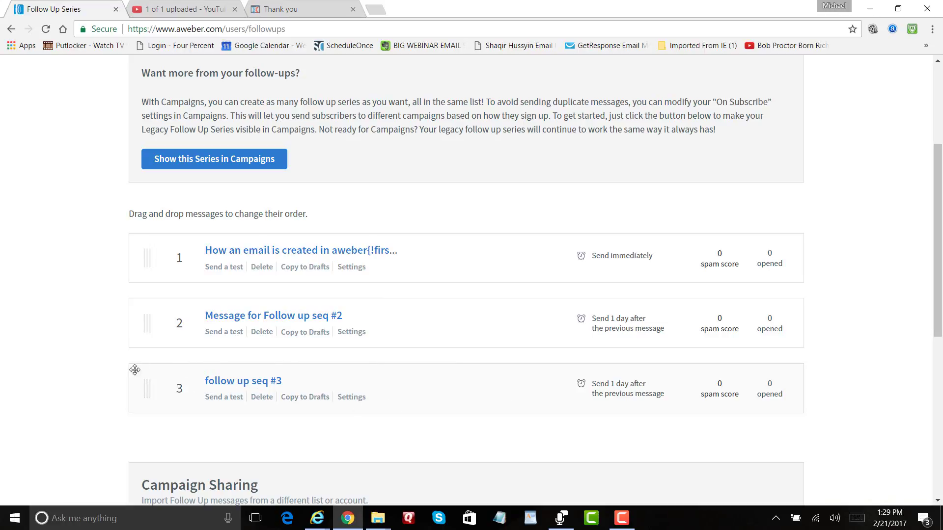
{"action": "left_click_drag", "start_coordinate": [147, 385], "coordinate": [150, 311]}
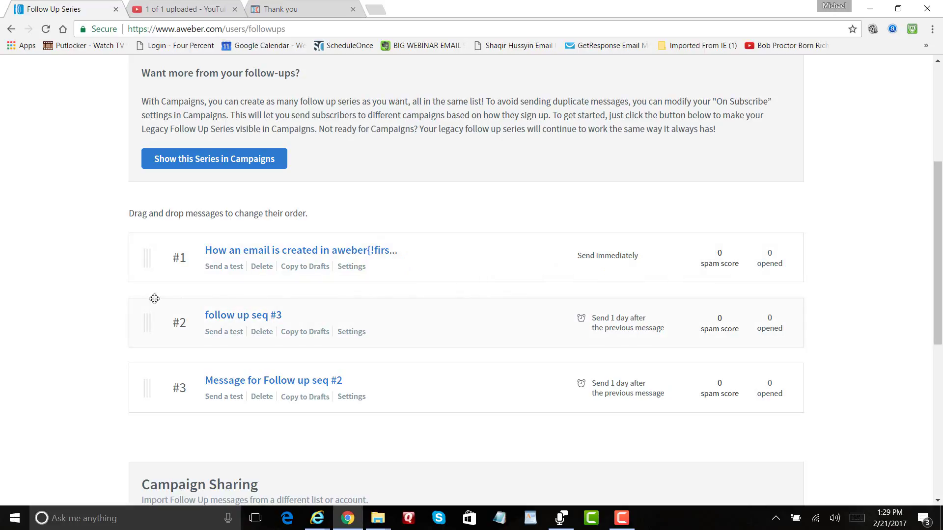
{"action": "left_click_drag", "start_coordinate": [148, 322], "coordinate": [147, 349]}
{"action": "left_click_drag", "start_coordinate": [150, 380], "coordinate": [149, 380]}
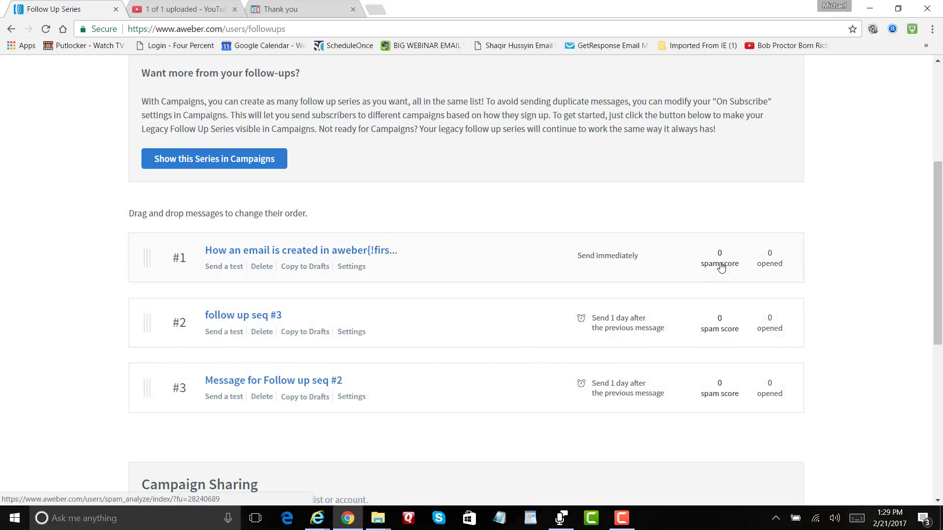
Examine the spam score breakdown and the HTML and plain text previews of "follow up seq #3"
{"action": "left_click", "coordinate": [719, 326]}
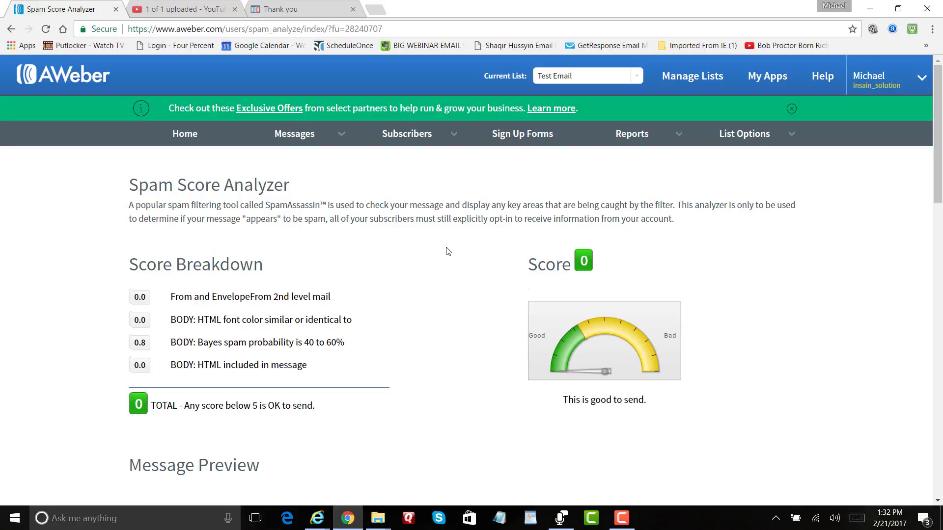
{"action": "scroll", "coordinate": [432, 309], "scroll_direction": "down", "scroll_amount": 6}
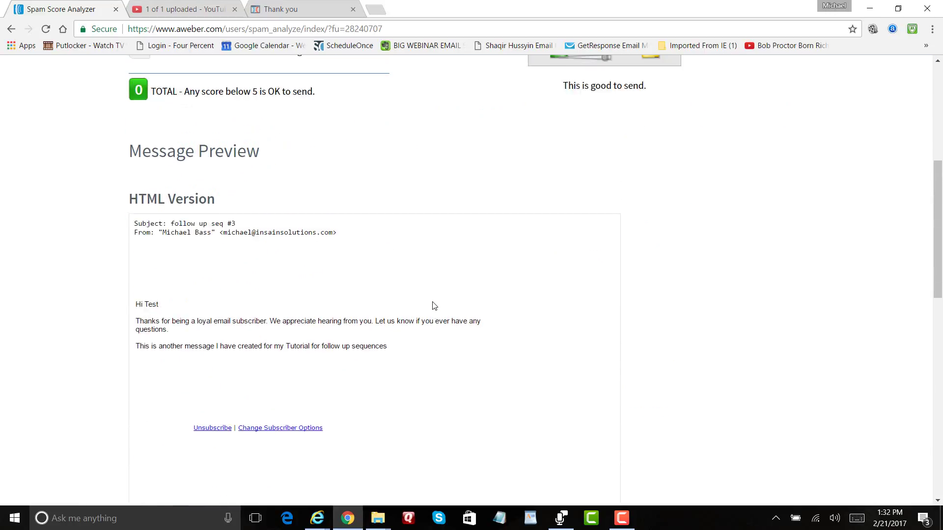
{"action": "scroll", "coordinate": [433, 305], "scroll_direction": "down", "scroll_amount": 12}
{"action": "scroll", "coordinate": [434, 306], "scroll_direction": "up", "scroll_amount": 3}
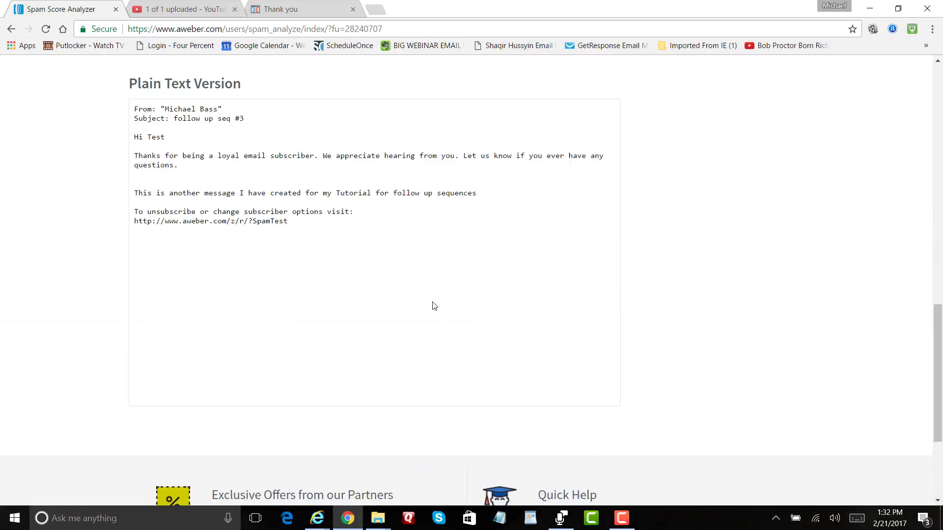
{"action": "scroll", "coordinate": [434, 306], "scroll_direction": "up", "scroll_amount": 14}
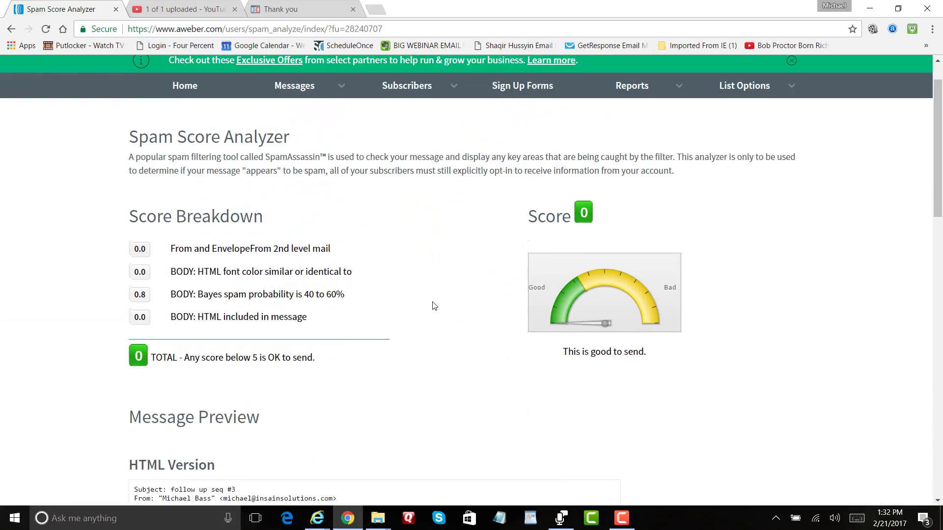
{"action": "scroll", "coordinate": [434, 305], "scroll_direction": "up", "scroll_amount": 1}
Return to the Legacy Follow Up Series and review the order of its messages
{"action": "mouse_move", "coordinate": [333, 140]}
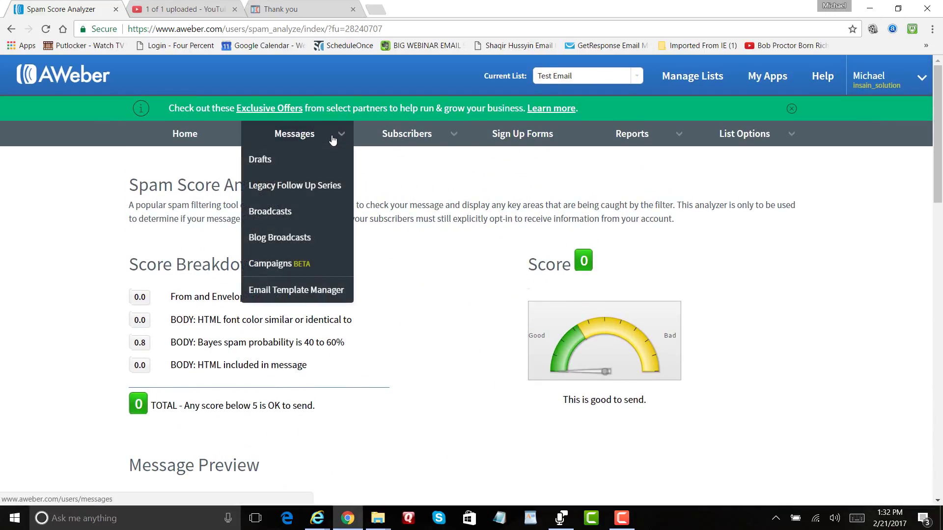
{"action": "left_click", "coordinate": [299, 186]}
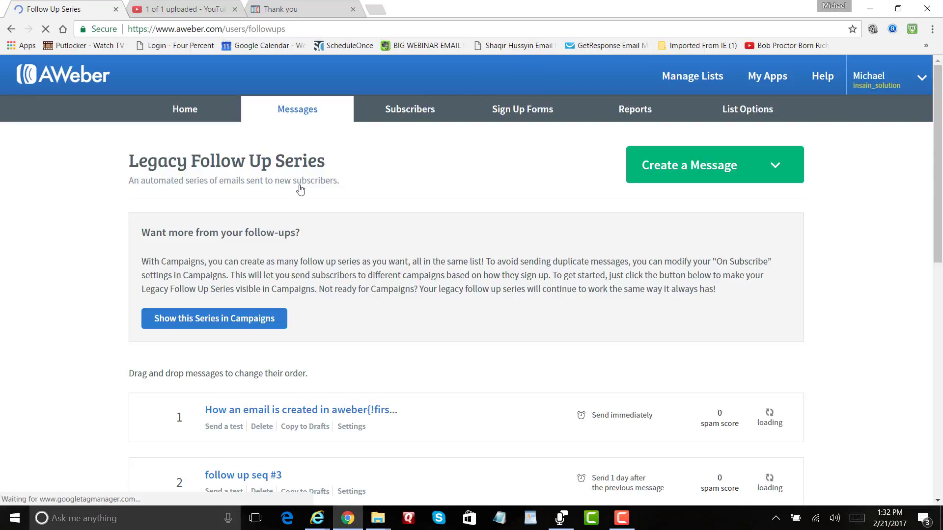
{"action": "scroll", "coordinate": [517, 386], "scroll_direction": "down", "scroll_amount": 2}
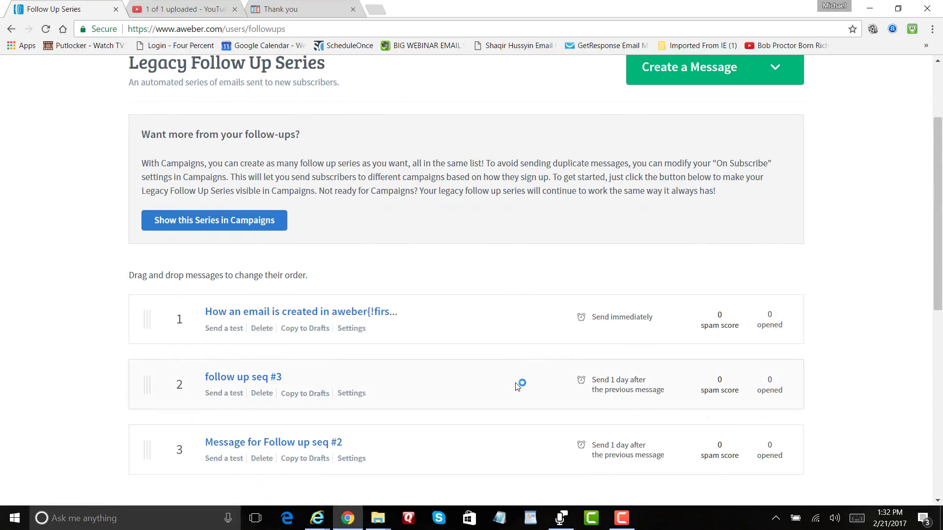
{"action": "scroll", "coordinate": [517, 386], "scroll_direction": "down", "scroll_amount": 2}
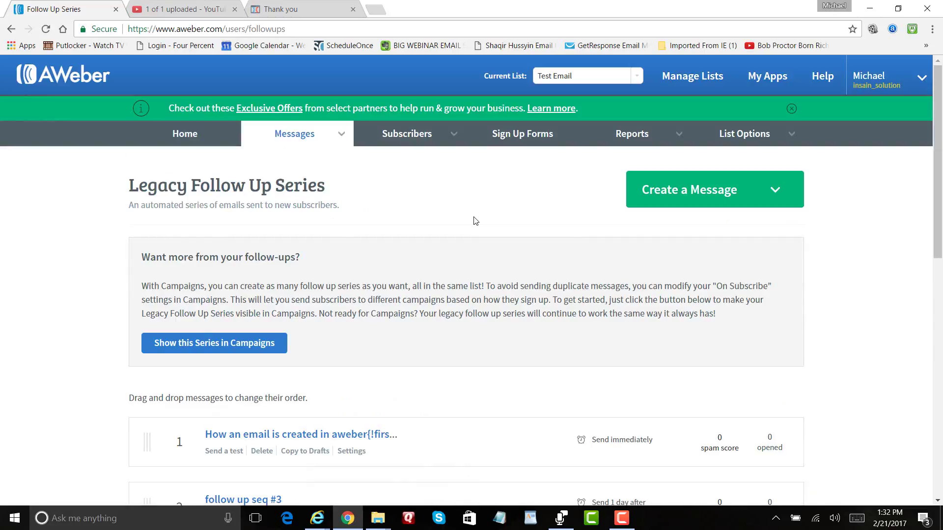